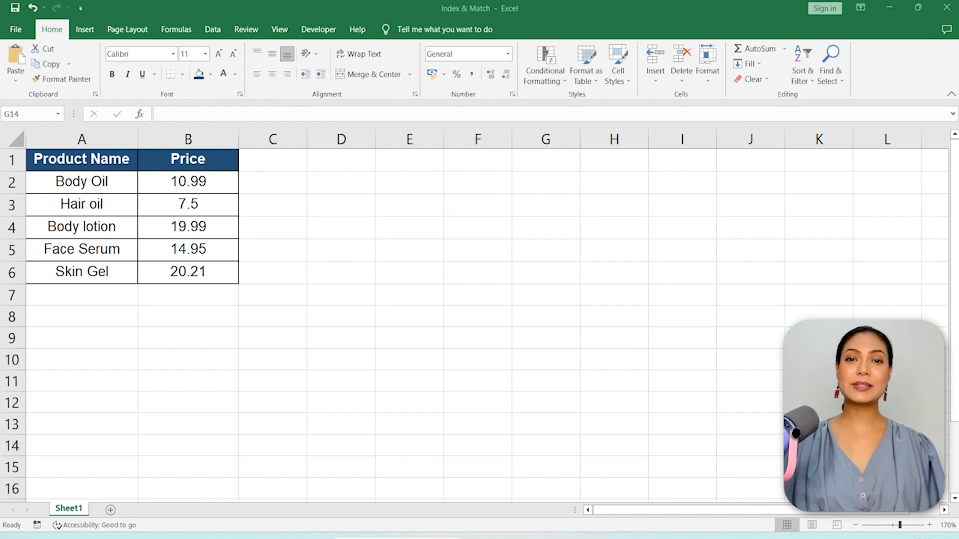
# - Highlight the Product Name column and the Price column in turn, and open cell C8 for editing
pyautogui.click(648, 538)
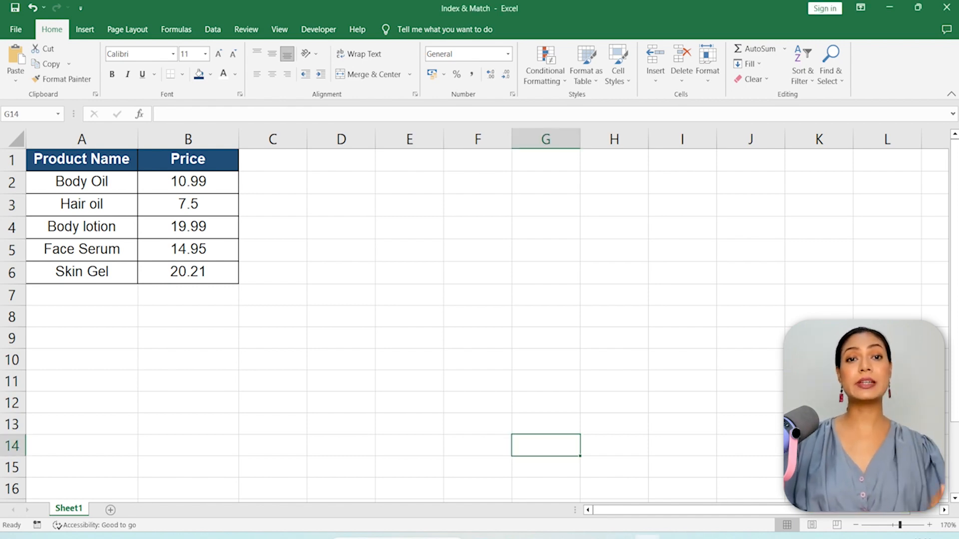
pyautogui.click(120, 140)
pyautogui.click(190, 139)
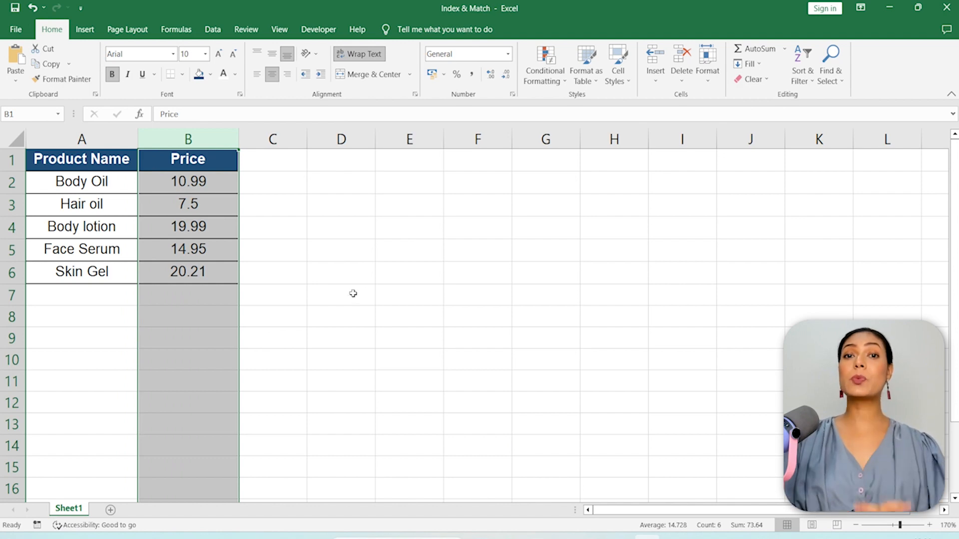
pyautogui.click(303, 311)
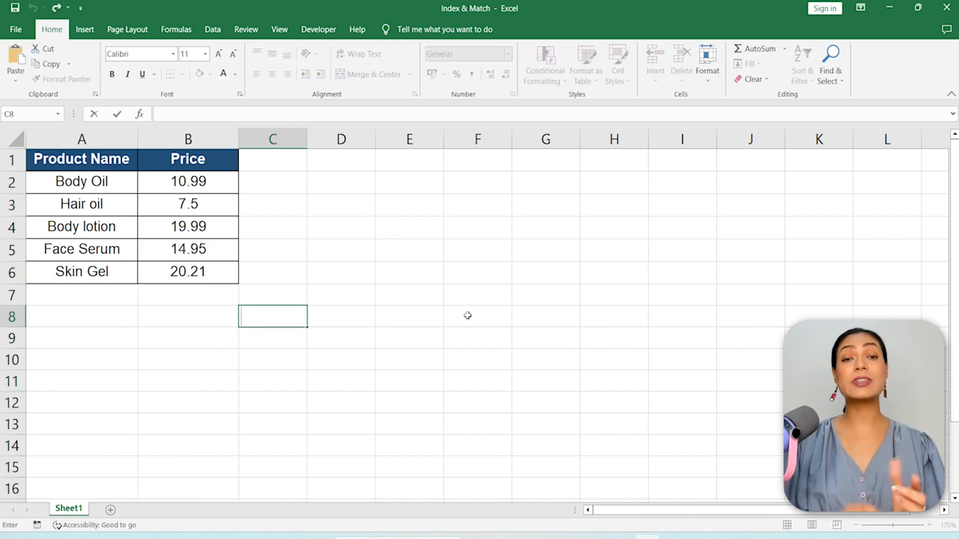
pyautogui.write('=in')
pyautogui.press('Tab')
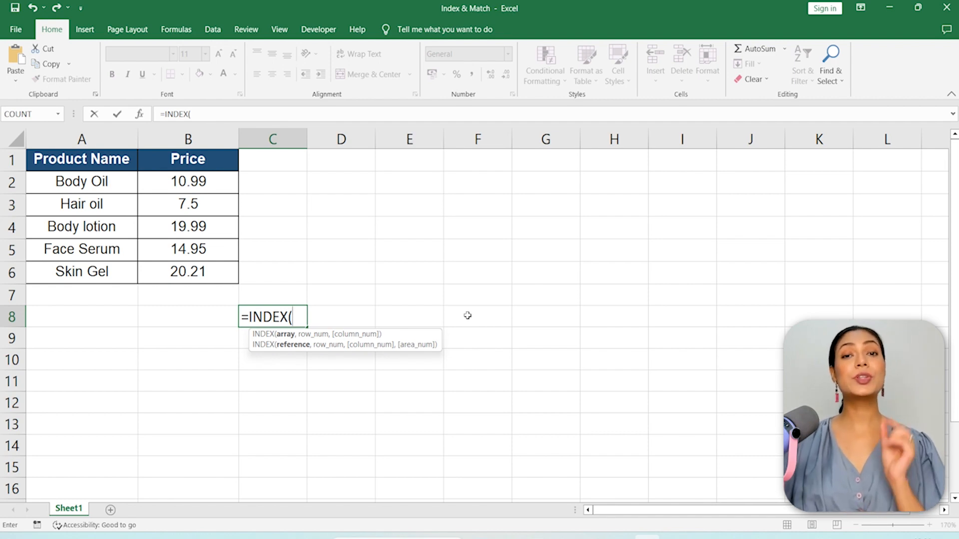
pyautogui.hotkey('ctrl', 'a')
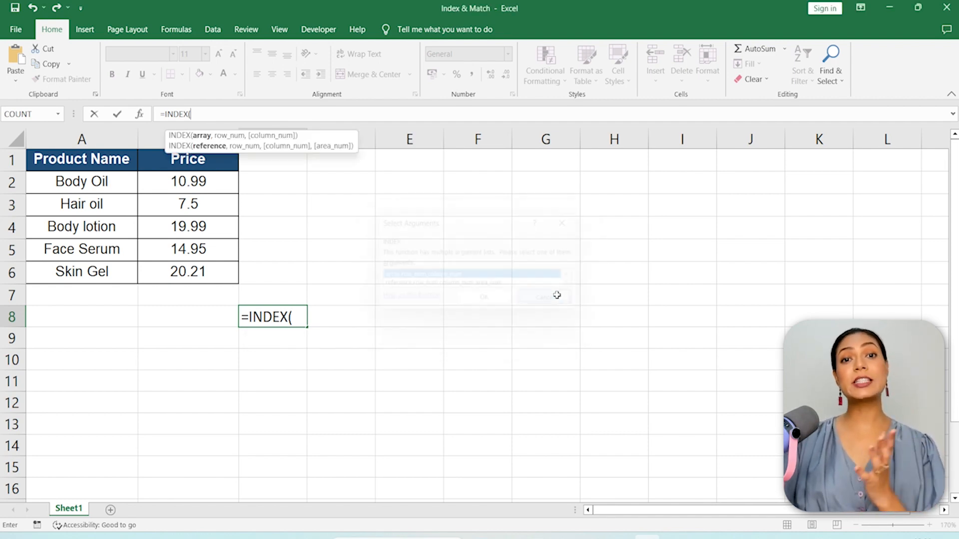
pyautogui.click(524, 299)
pyautogui.press('BackSpace')
pyautogui.press('BackSpace')
pyautogui.press('BackSpace')
pyautogui.press('BackSpace')
pyautogui.press('BackSpace')
pyautogui.press('BackSpace')
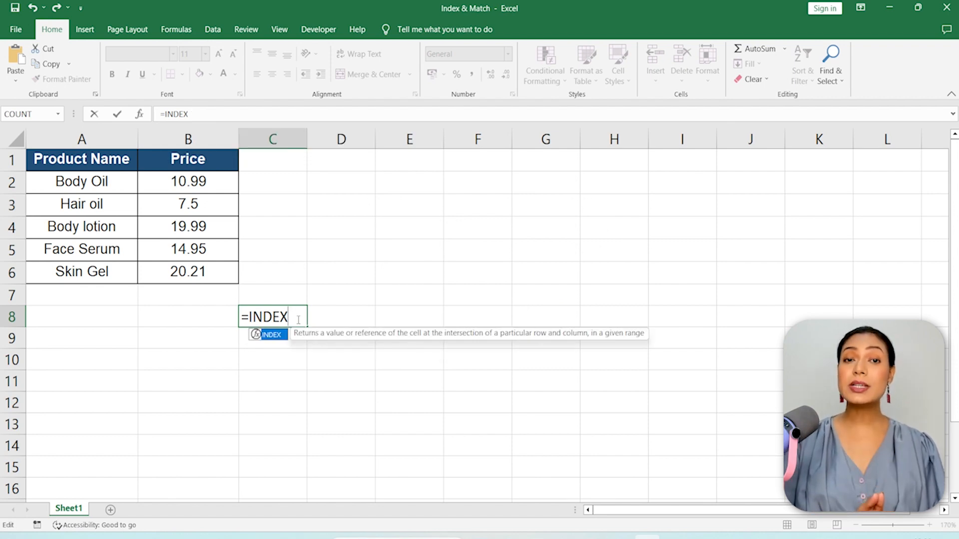
# - Enter the formula =INDEX(B:B, 4) in cell C8 with a single leading equals sign
pyautogui.write('=INDEX(B:B, 4)')
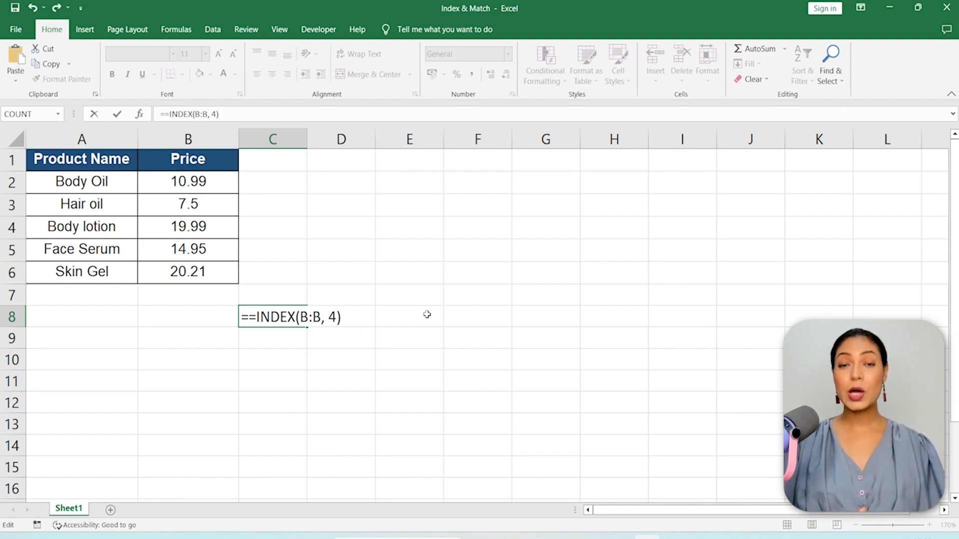
pyautogui.click(251, 323)
pyautogui.press('BackSpace')
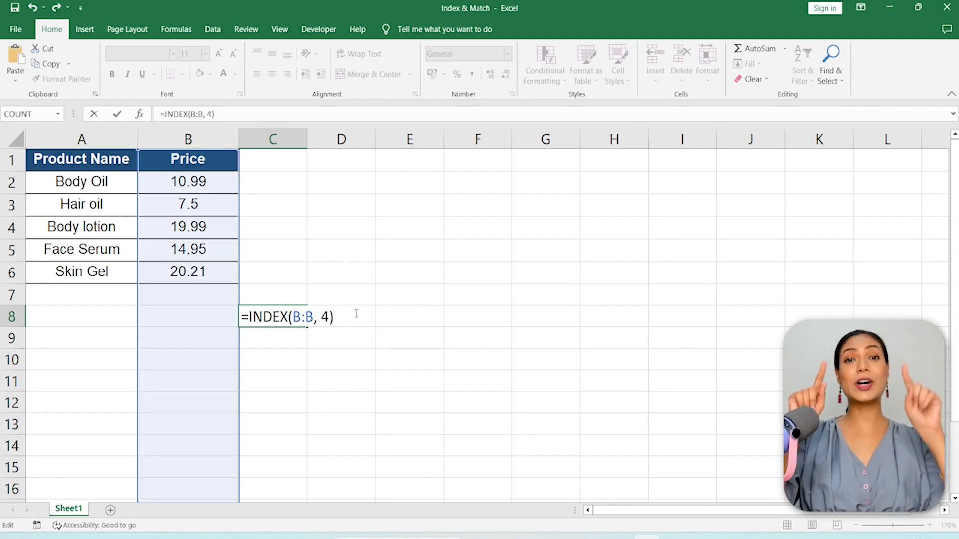
pyautogui.press('Return')
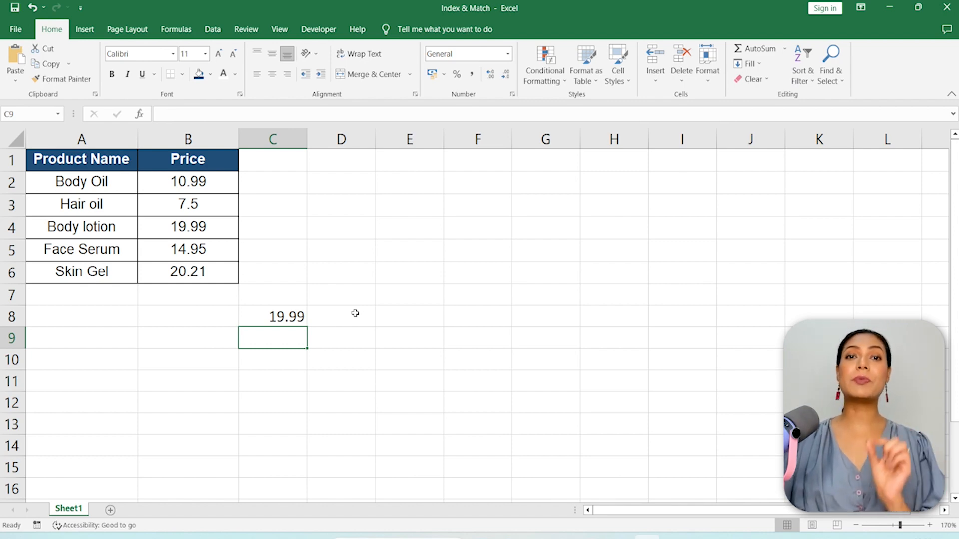
# - Reopen the INDEX formula in cell C8 and examine its row number argument
pyautogui.click(279, 321)
pyautogui.doubleClick(280, 321)
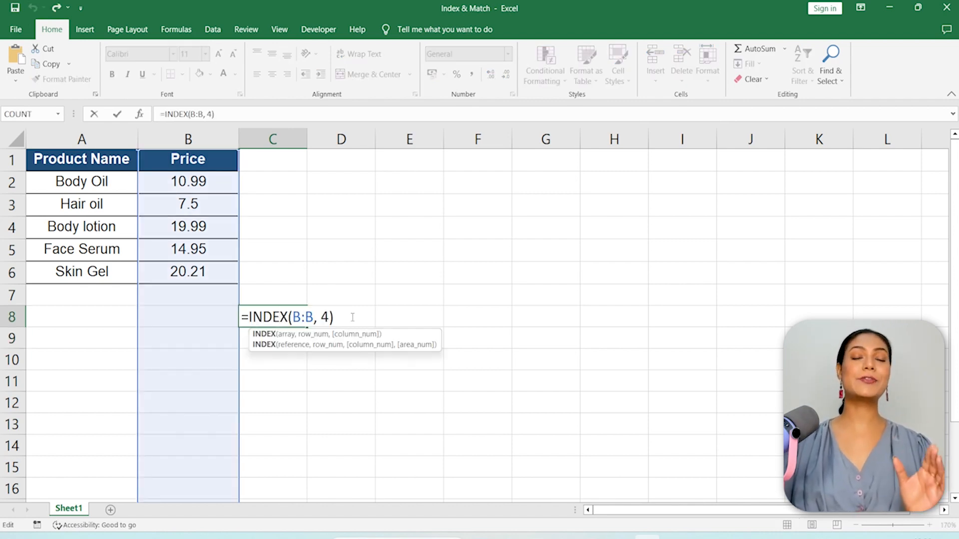
pyautogui.click(329, 318)
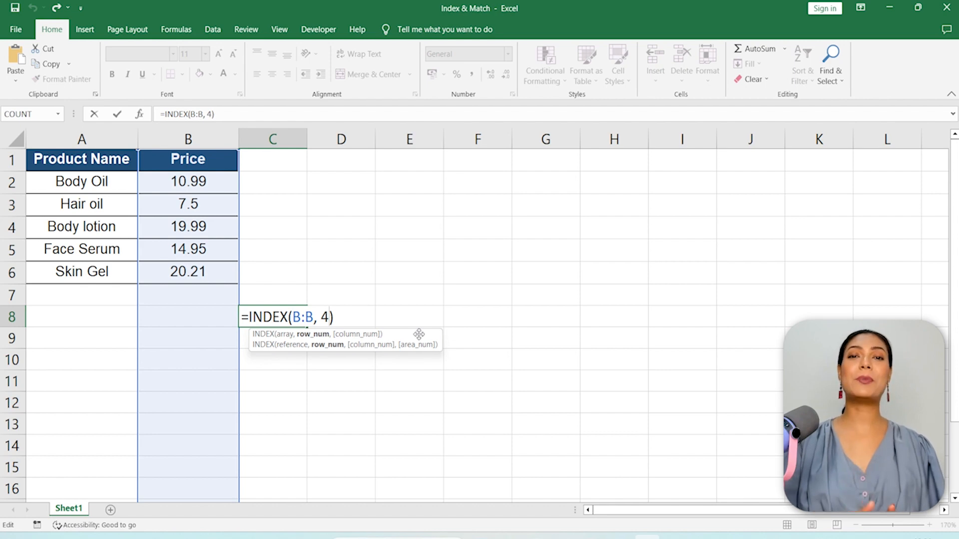
pyautogui.press('Right')
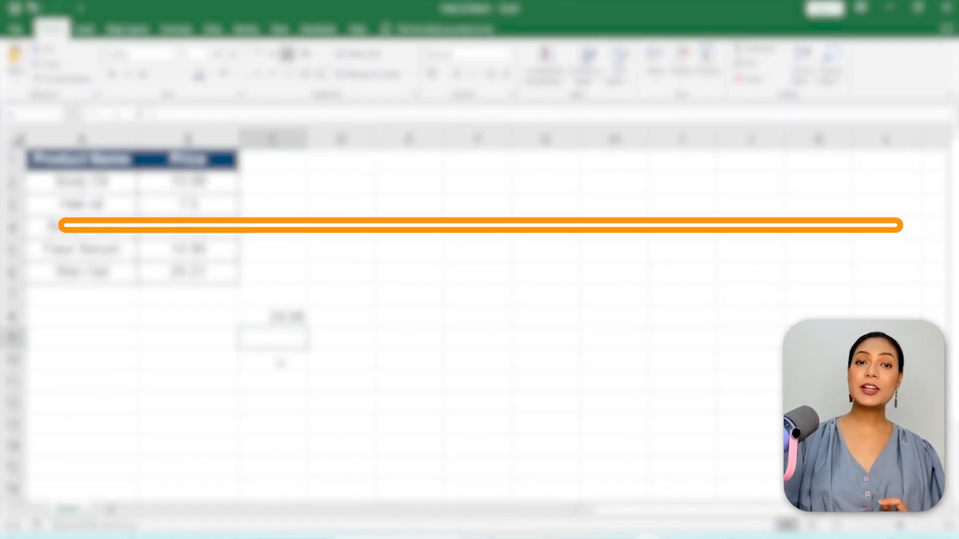
# - Enter the formula =MATCH("Skin Gel", A:A, 0) in cell C10 to find the product's row position
pyautogui.click(298, 364)
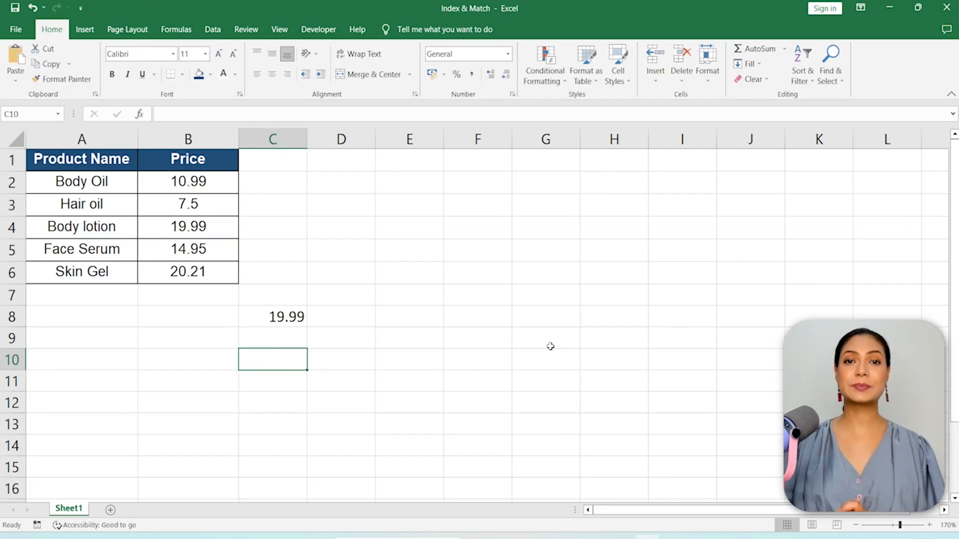
pyautogui.doubleClick(295, 358)
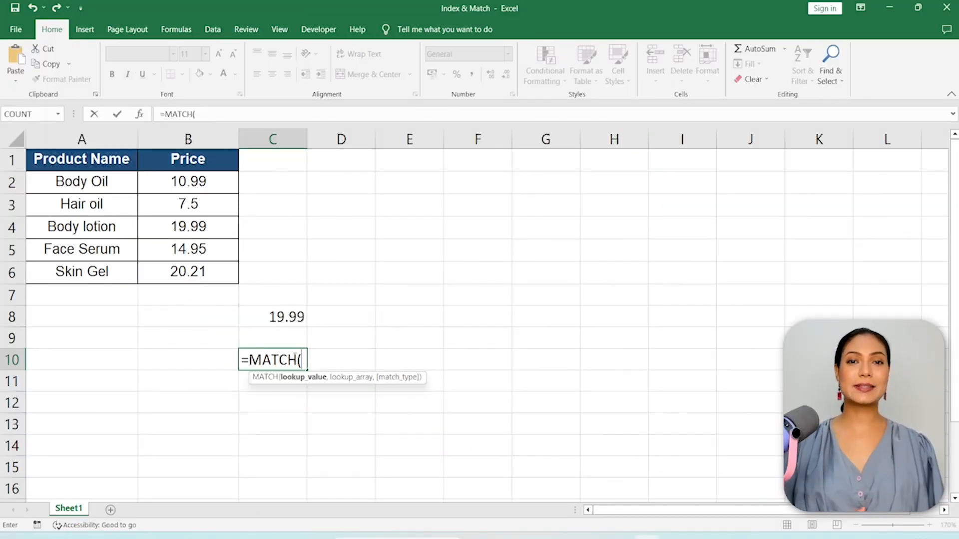
pyautogui.press('BackSpace')
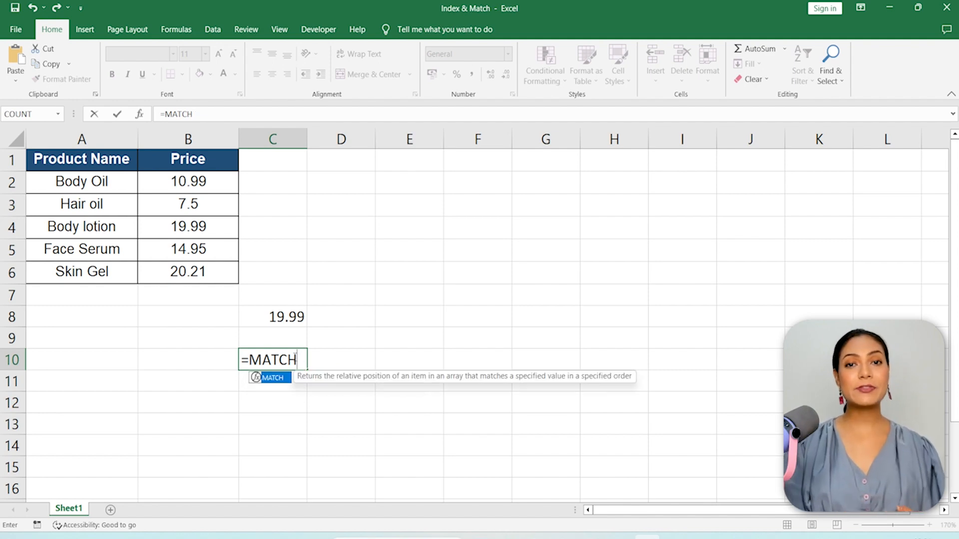
pyautogui.press('BackSpace')
pyautogui.press('BackSpace')
pyautogui.press('BackSpace')
pyautogui.press('BackSpace')
pyautogui.press('BackSpace')
pyautogui.press('BackSpace')
pyautogui.write('=MATCH("Skin Gel", A:A, 0)')
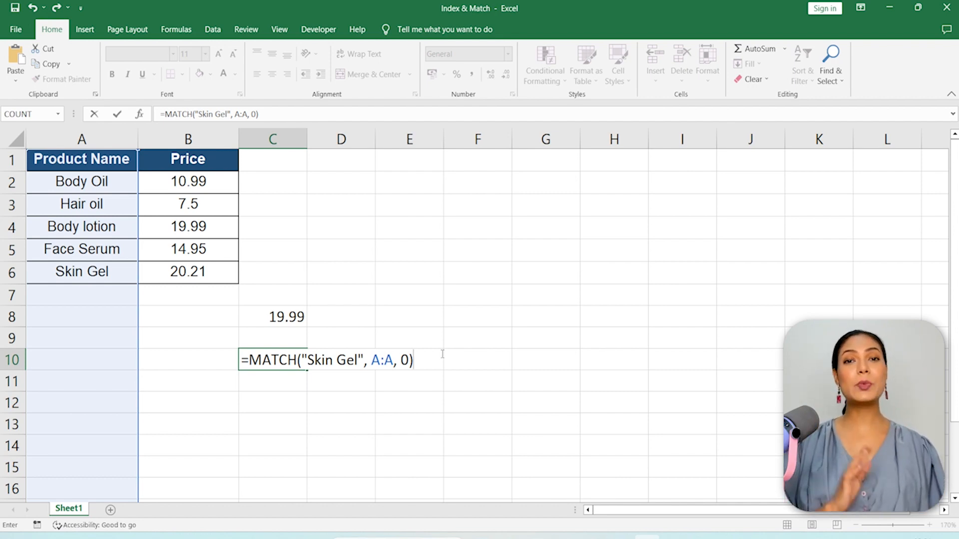
pyautogui.press('Return')
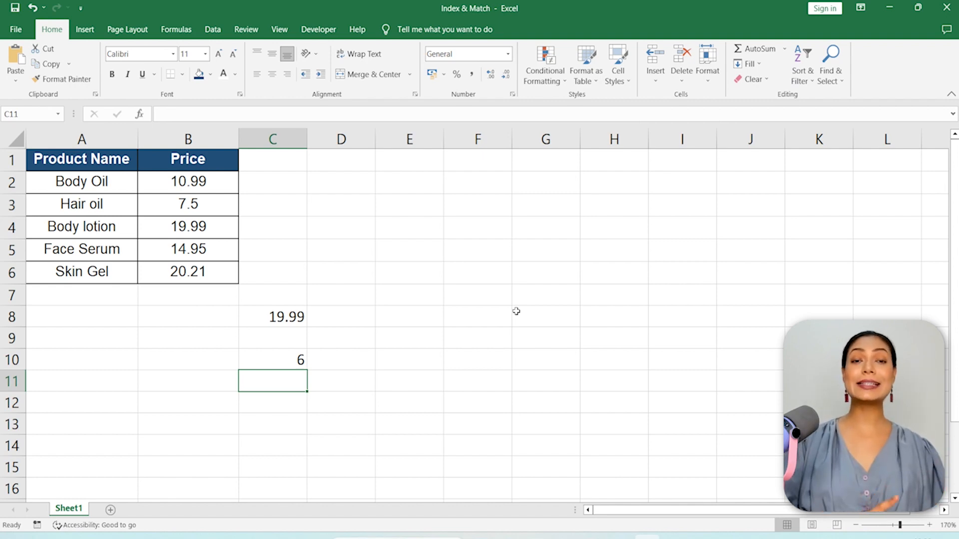
# - Enter the combined formula =INDEX(B:B, MATCH(A6, A:A, 0)) in cell C12 to look up the price of Skin Gel
pyautogui.press('Down')
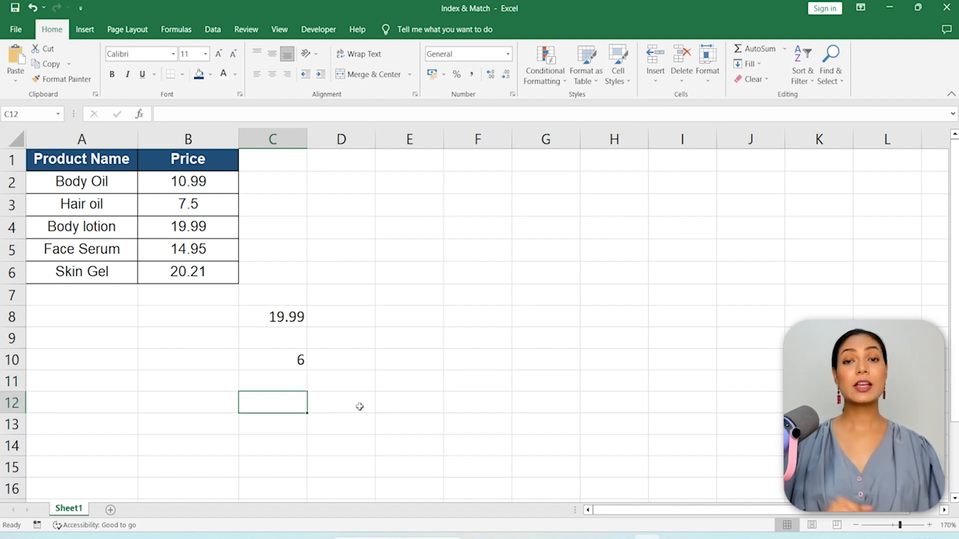
pyautogui.doubleClick(293, 400)
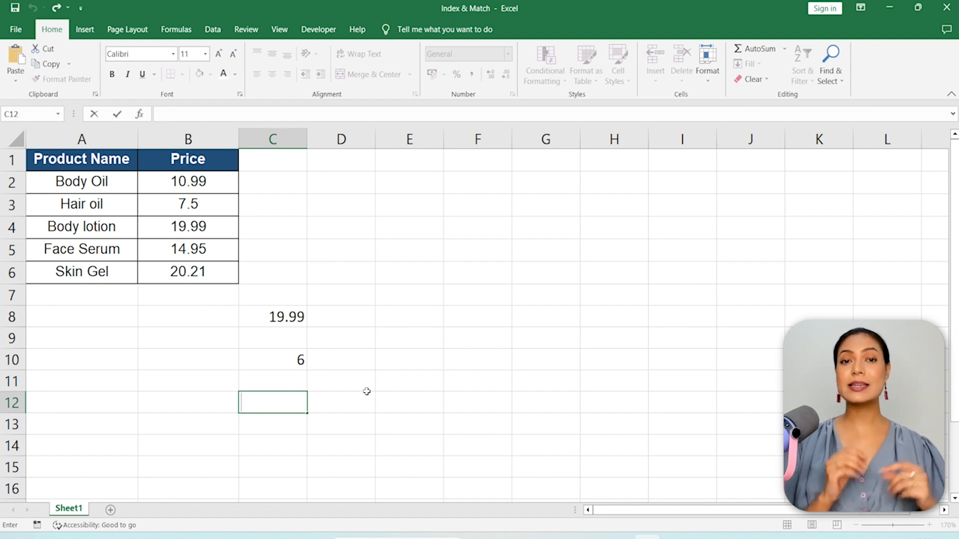
pyautogui.write('=INDEX(B:B, MATCH(A6, A:A, 0))')
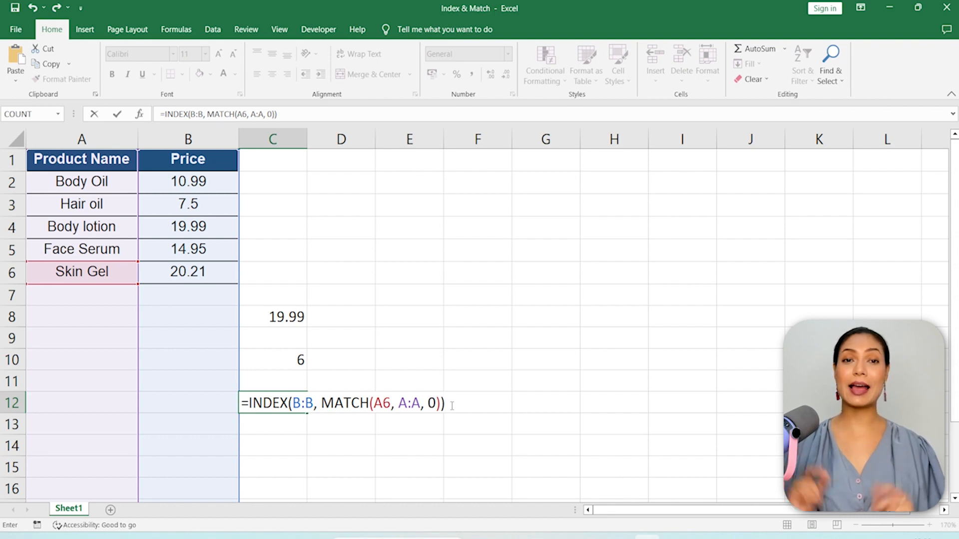
pyautogui.press('Return')
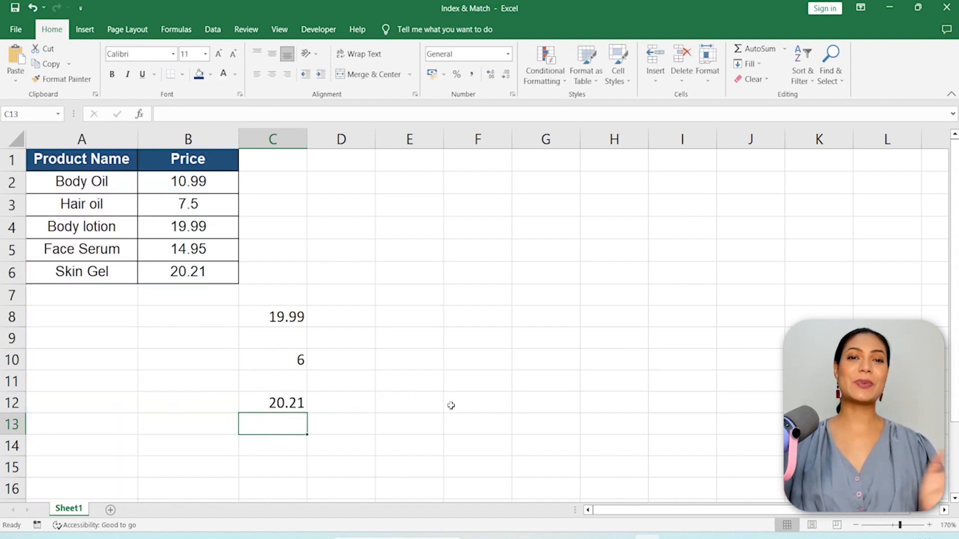
pyautogui.press('Up')
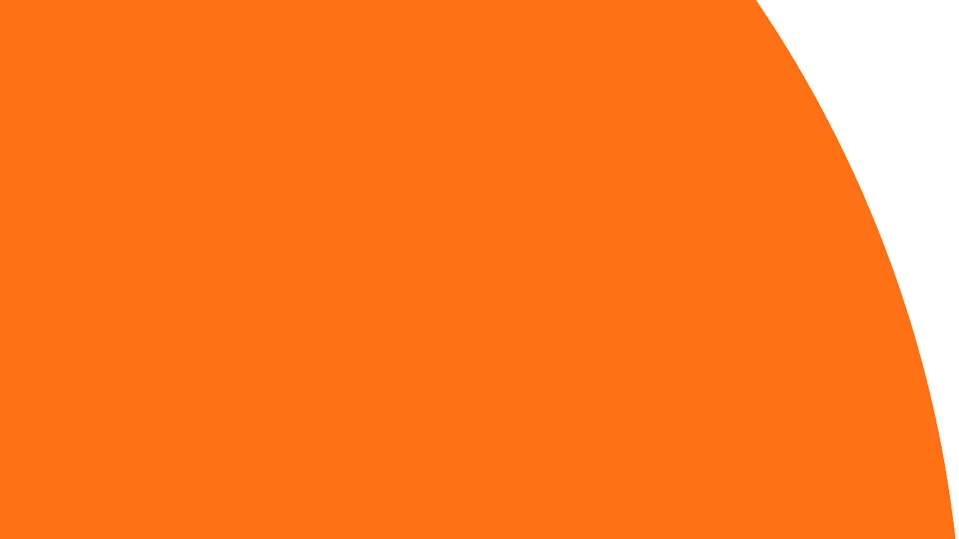